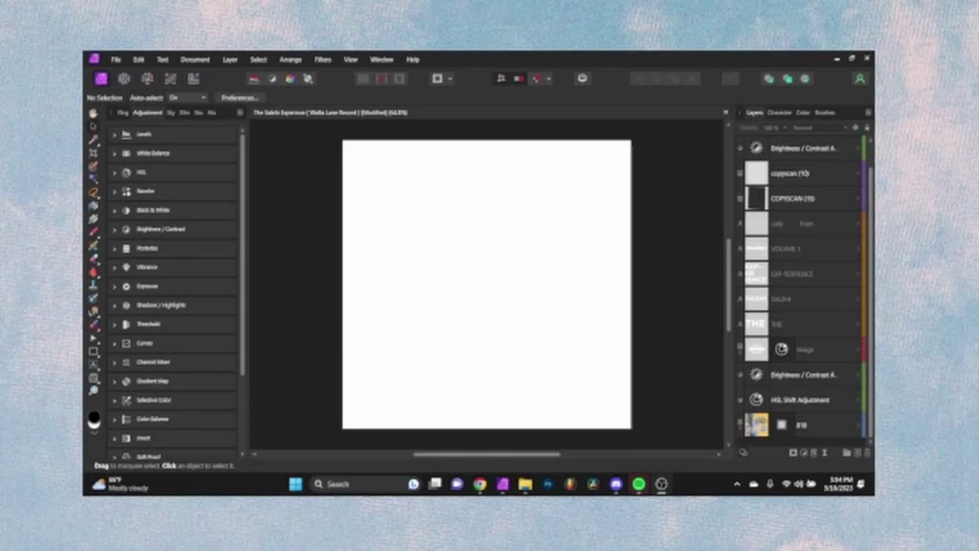
Make the 810 orange and blue collage artwork layer visible on the blank cover
left_click(431, 354)
left_click(755, 431)
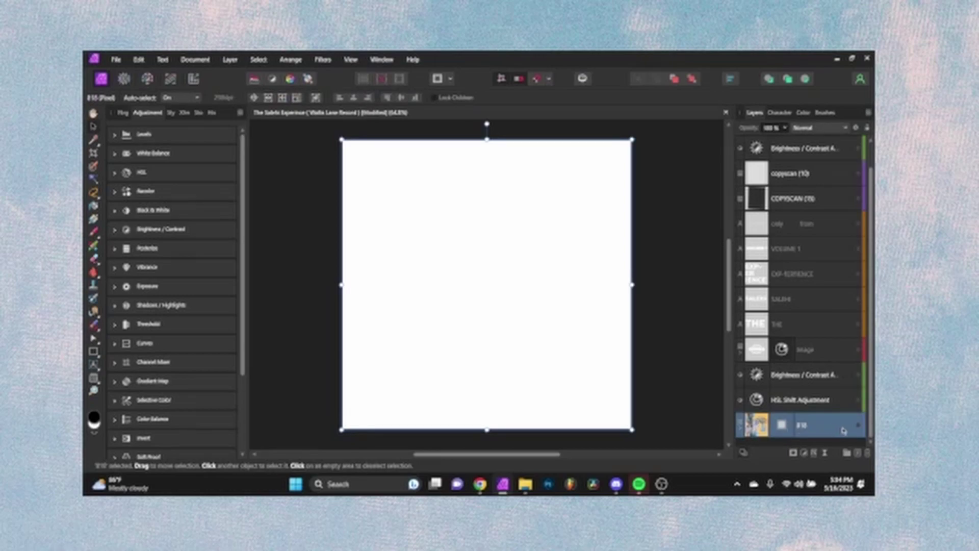
left_click(860, 425)
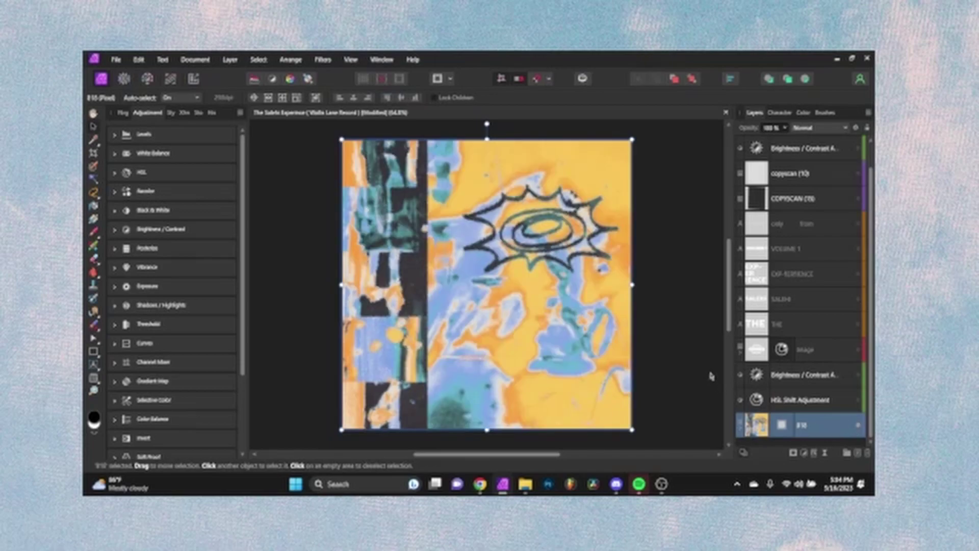
left_click(691, 360)
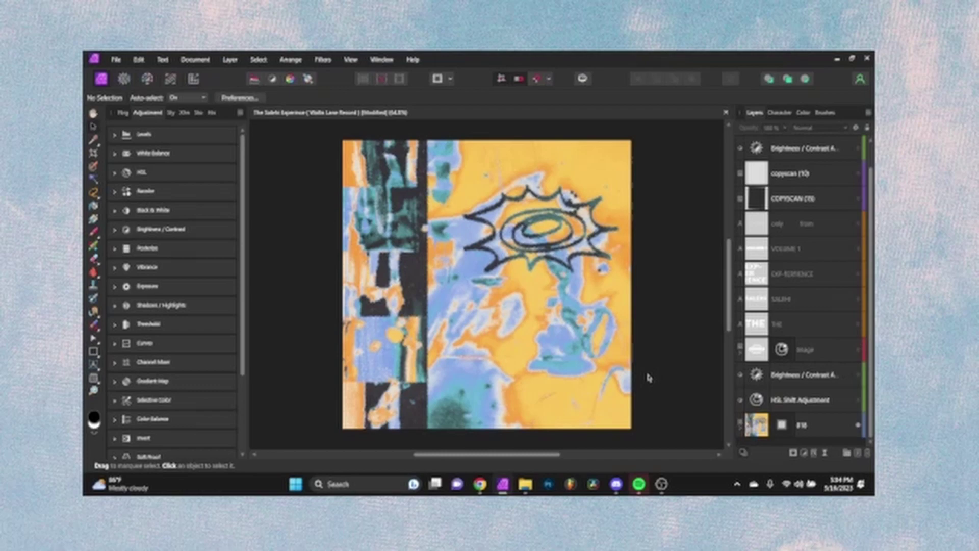
Expand the 810 artwork layer to reveal its Diffuse filter child
left_click(592, 360)
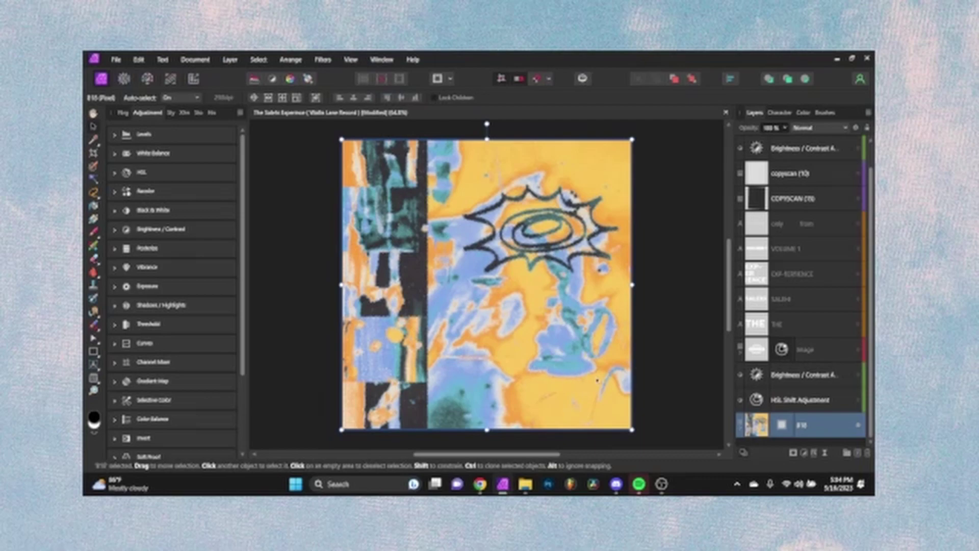
left_click(742, 425)
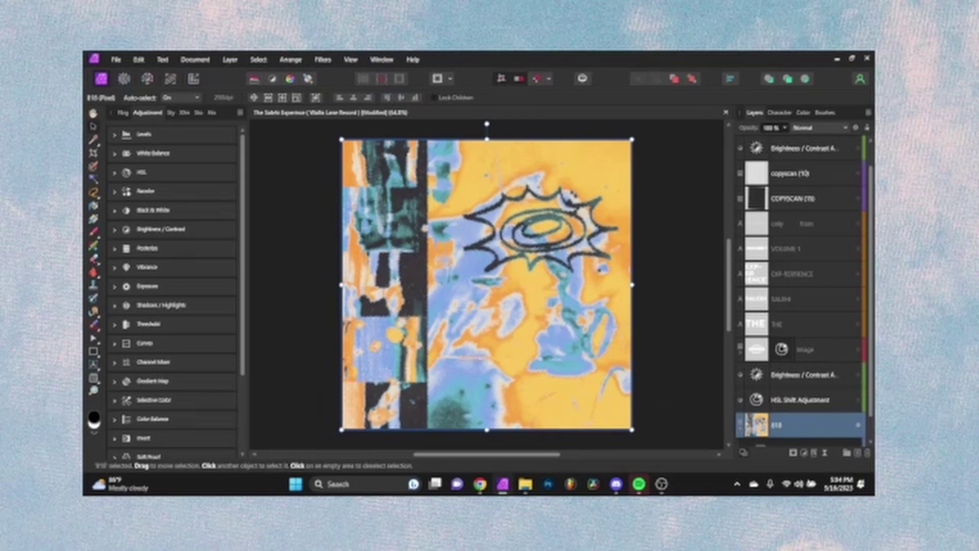
scroll(801, 291, "down", 1)
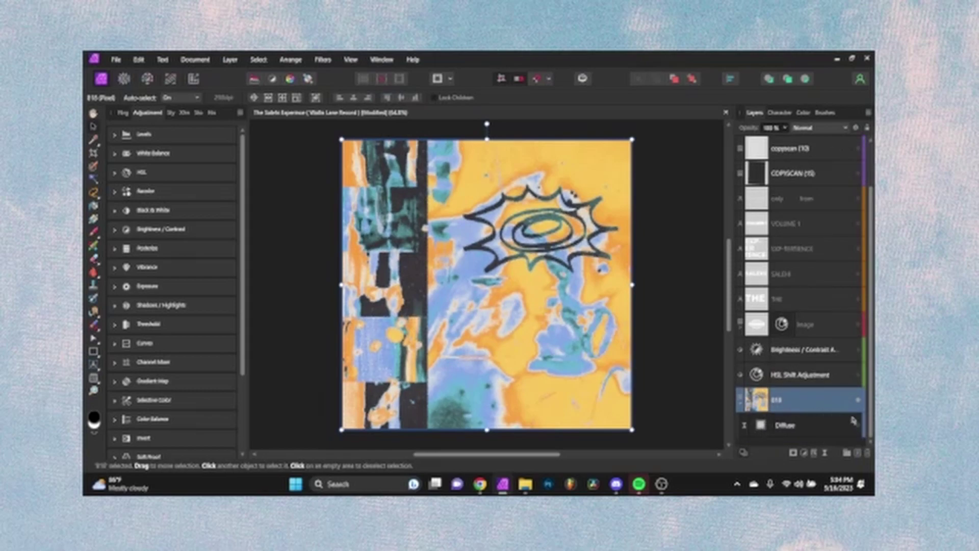
left_click(685, 275)
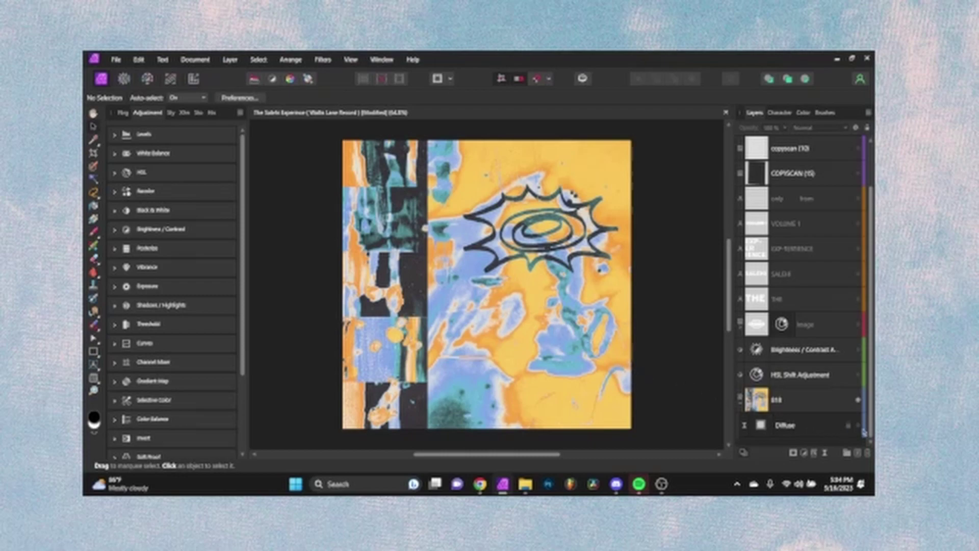
double_click(773, 430)
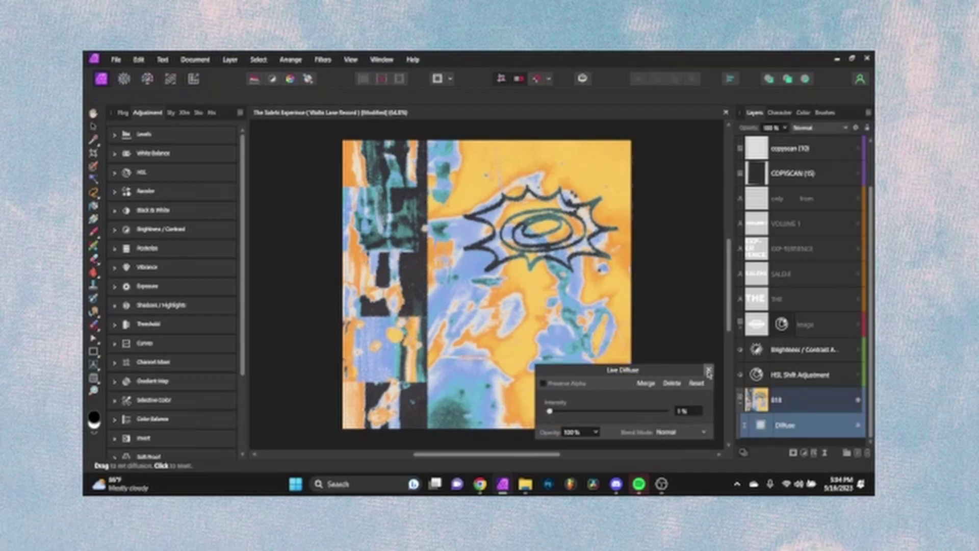
left_click(708, 370)
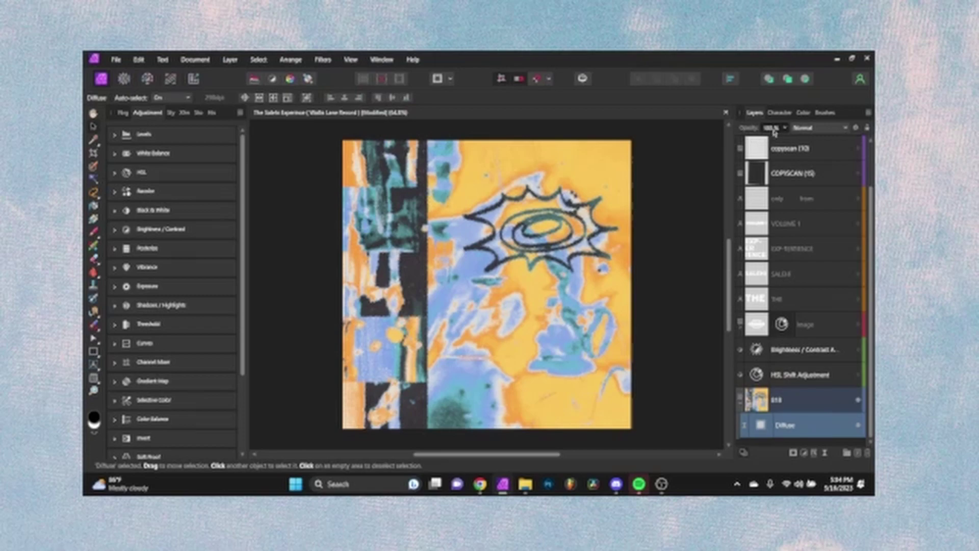
left_click(771, 128)
type("50")
key("Return")
left_click(774, 129)
type("100")
key("Return")
left_click(693, 212)
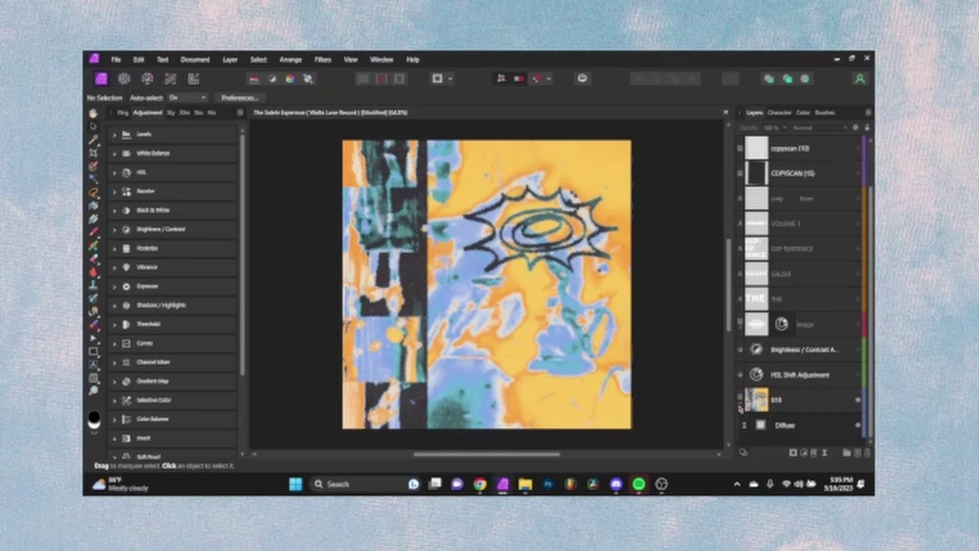
Collapse layer 810, toggle HSL Shift and Brightness/Contrast, and show the white oval logo
left_click(741, 406)
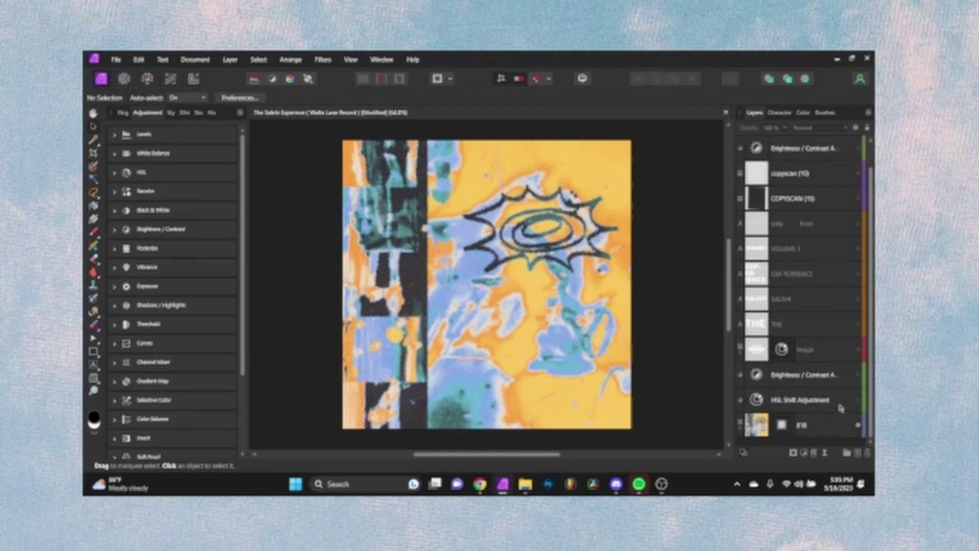
left_click(859, 401)
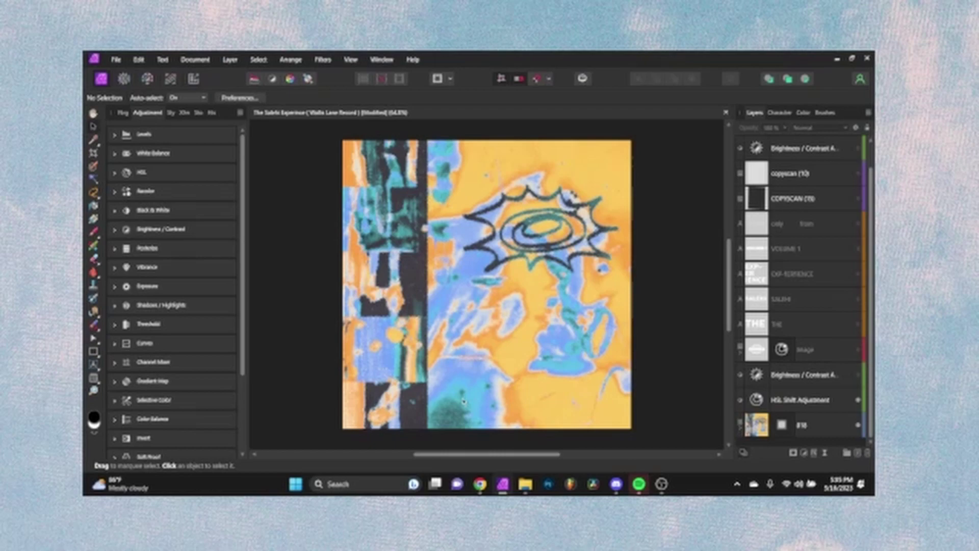
left_click(859, 401)
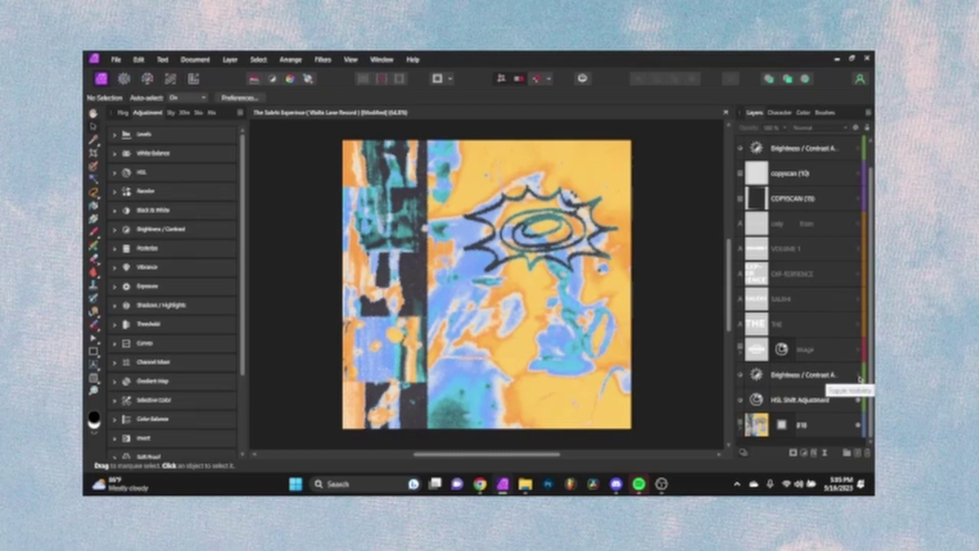
left_click(860, 377)
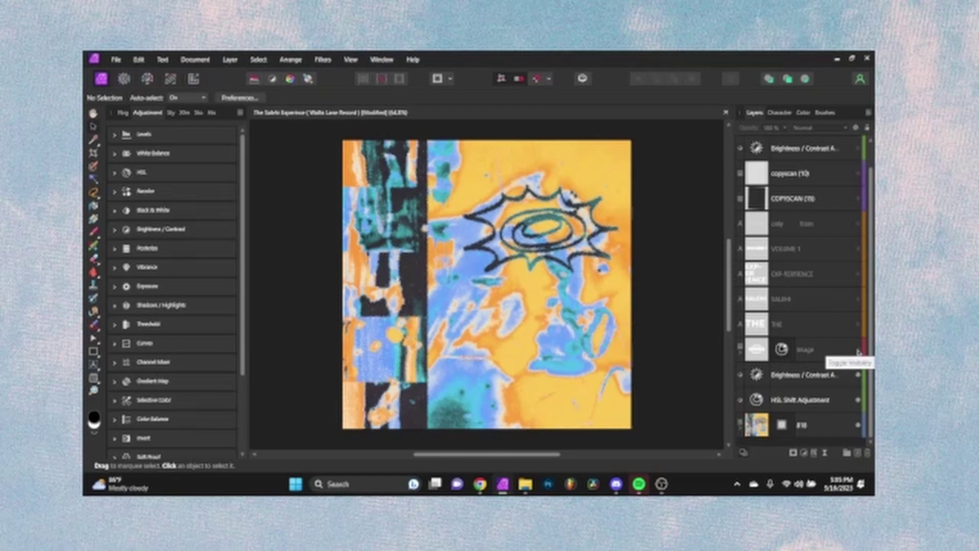
left_click(858, 351)
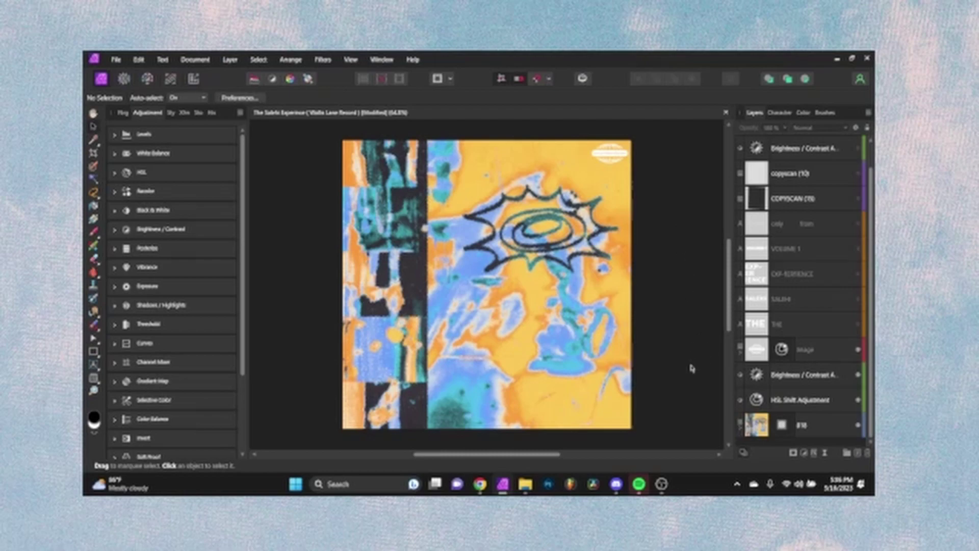
Show the THE, SALEHI and EXP-ER-IENCE title text layers over the artwork
left_click(858, 324)
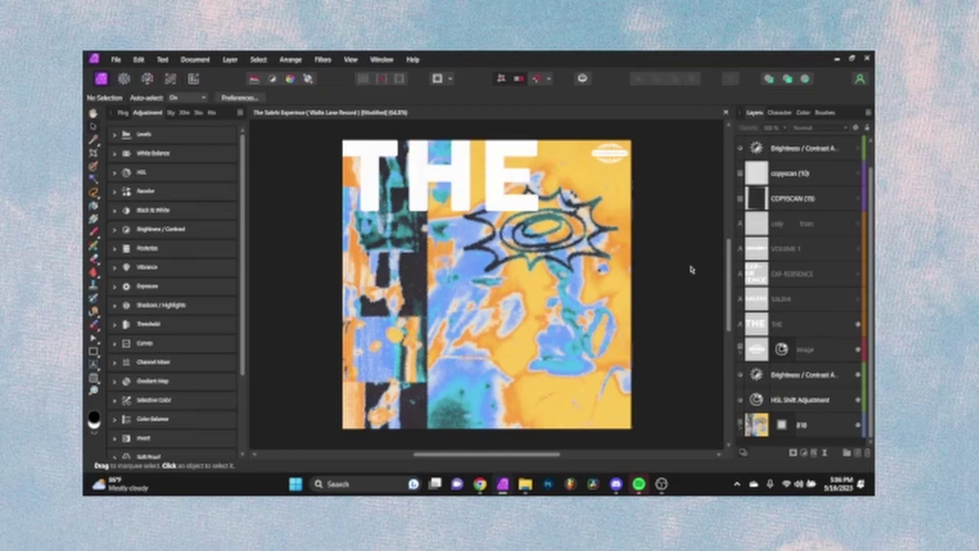
left_click(451, 186)
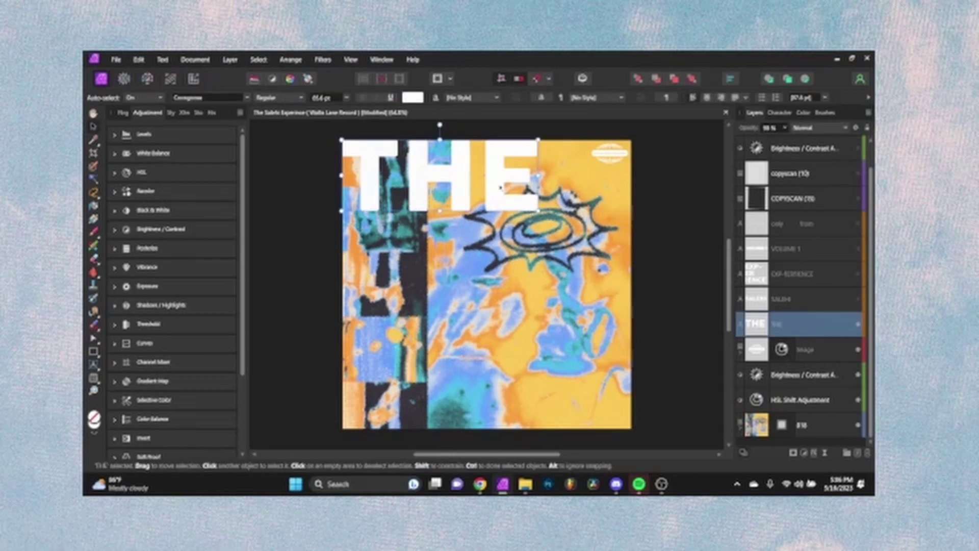
left_click(680, 338)
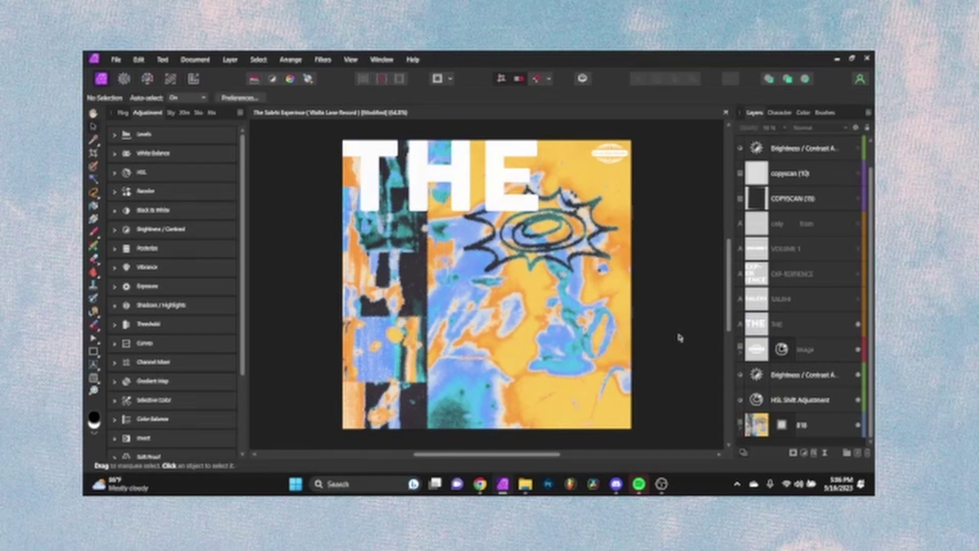
left_click(858, 299)
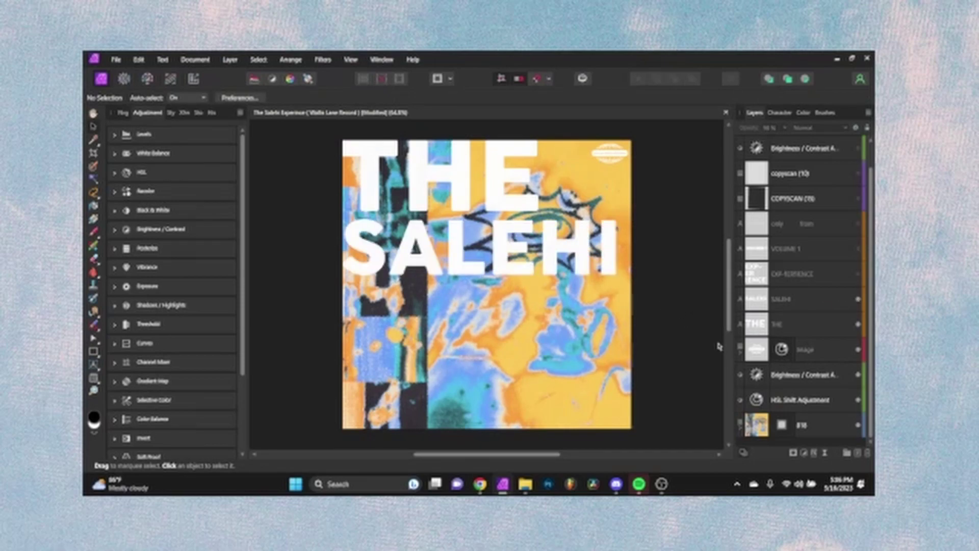
left_click(858, 274)
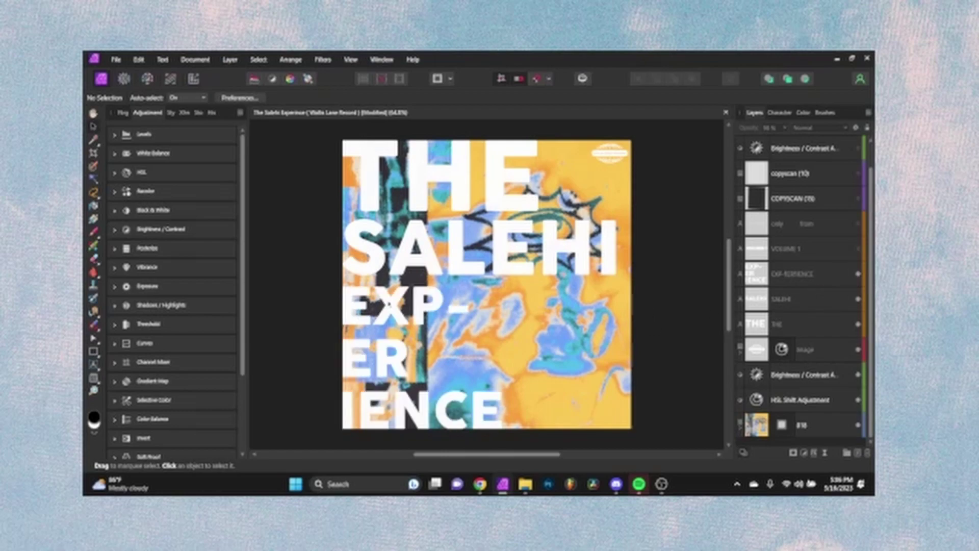
Add a Curves adjustment layer at the top of the layer stack
left_click(407, 315)
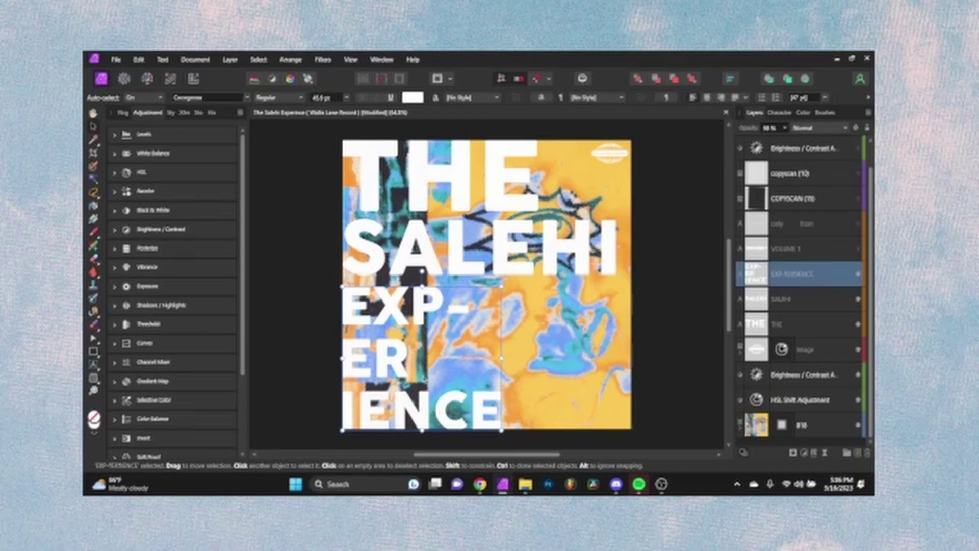
left_click(317, 362)
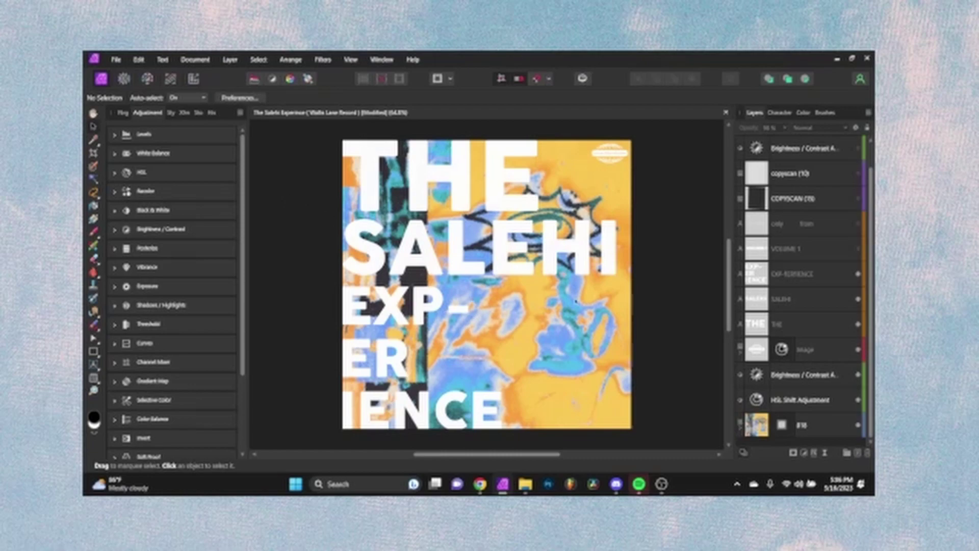
key("ctrl+m")
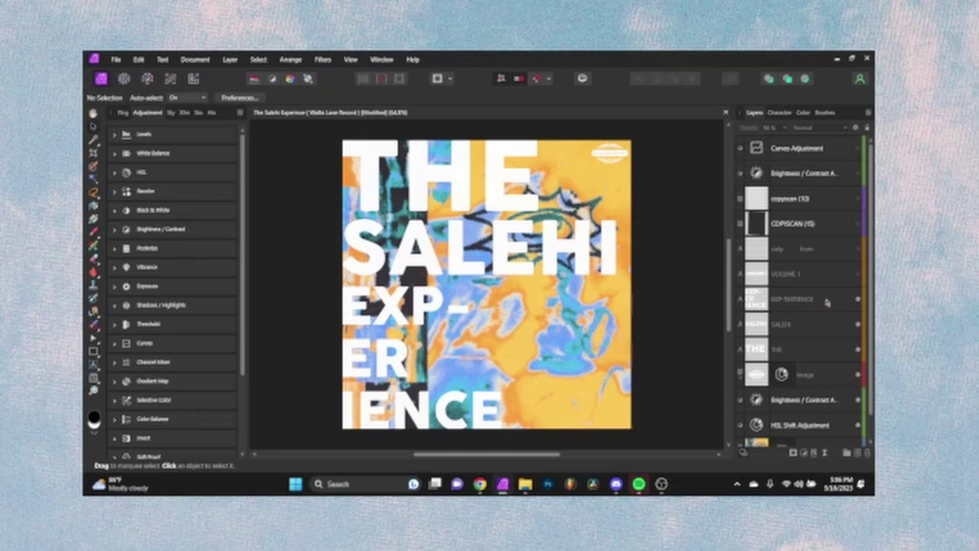
Make the VOLUME 1 and 'only from' quote text layers visible
left_click(858, 274)
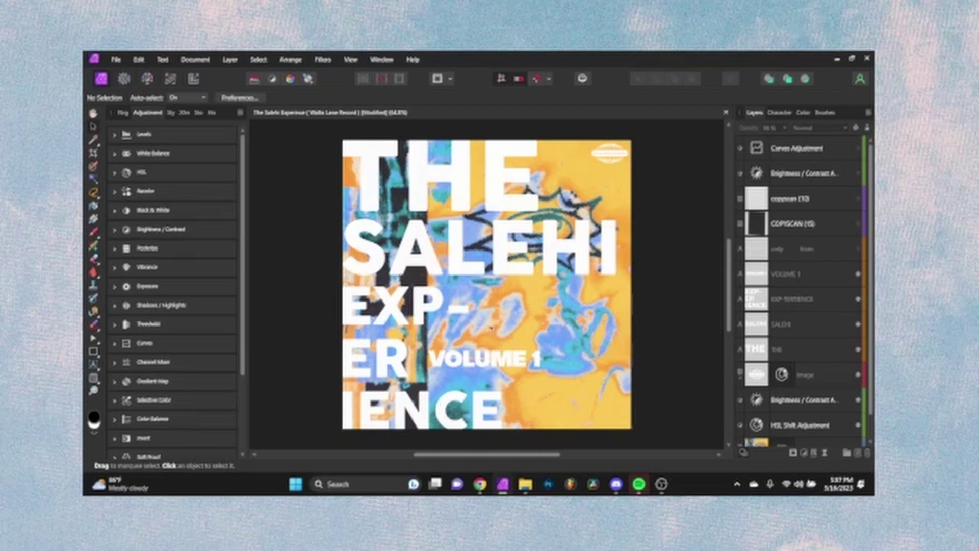
left_click(859, 249)
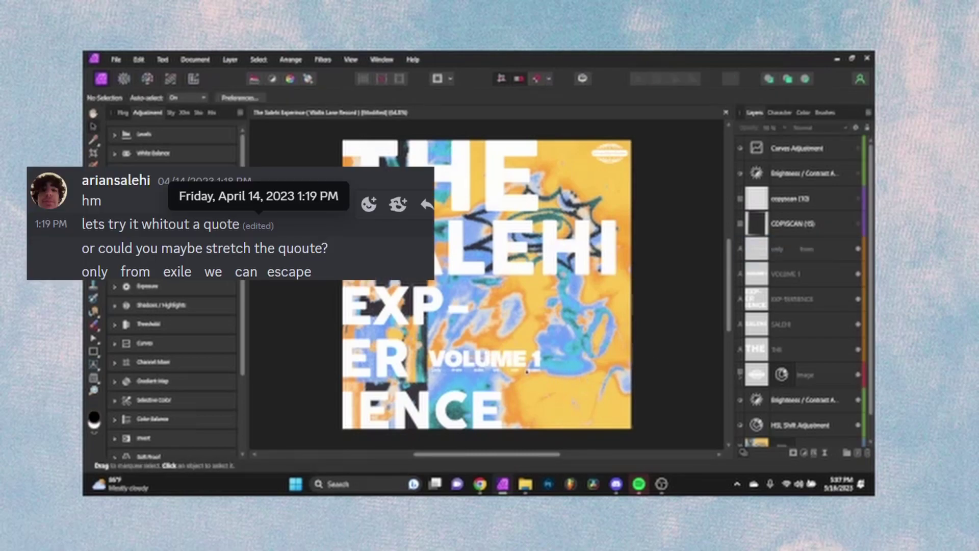
left_click(527, 372)
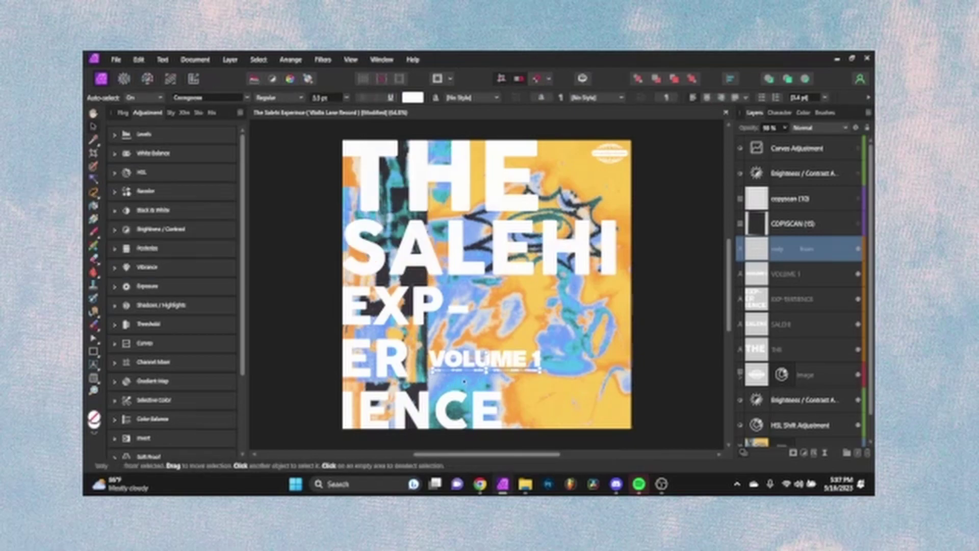
left_click(686, 342)
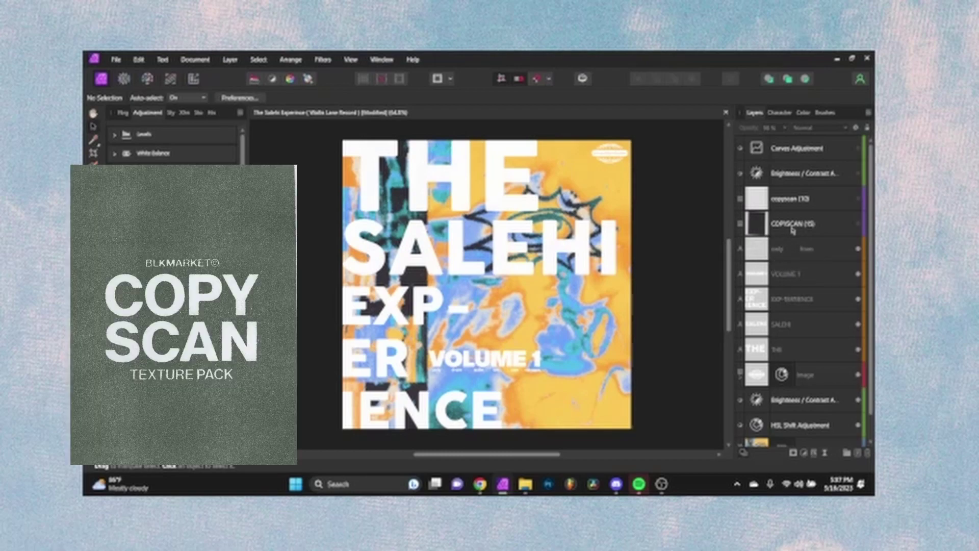
Turn on the COPISCAN (15) and copyscan (10) texture layers and zoom to inspect the grain
left_click(858, 225)
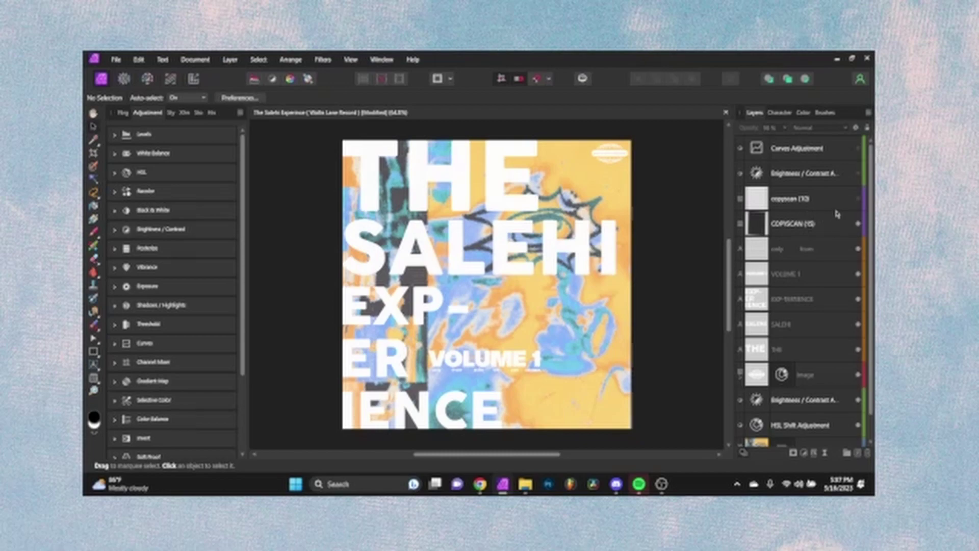
left_click(858, 199)
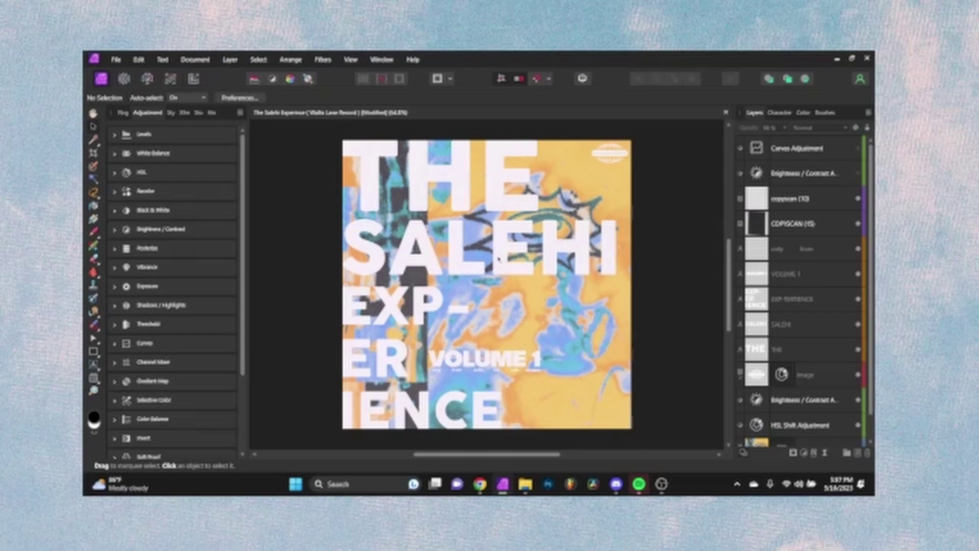
scroll(446, 250, "up", 5)
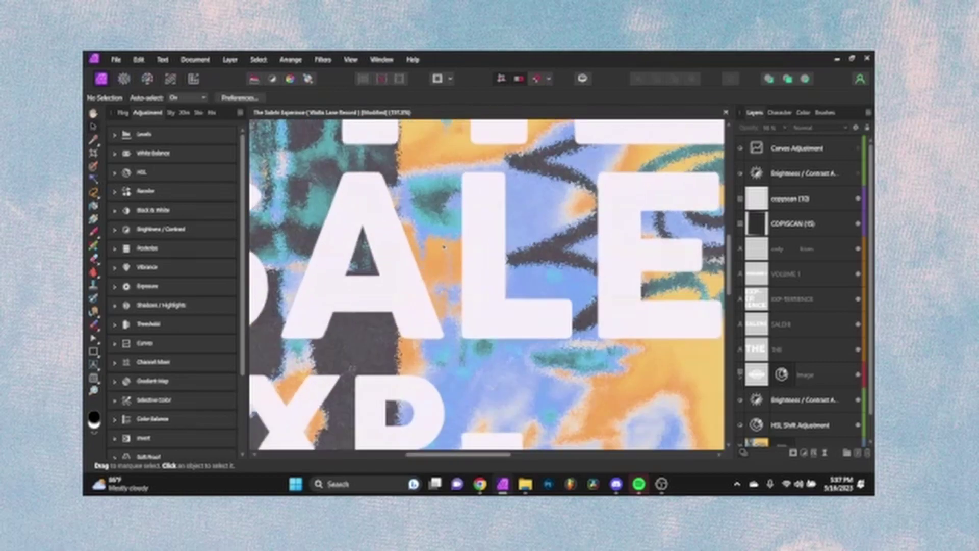
scroll(484, 218, "down", 5)
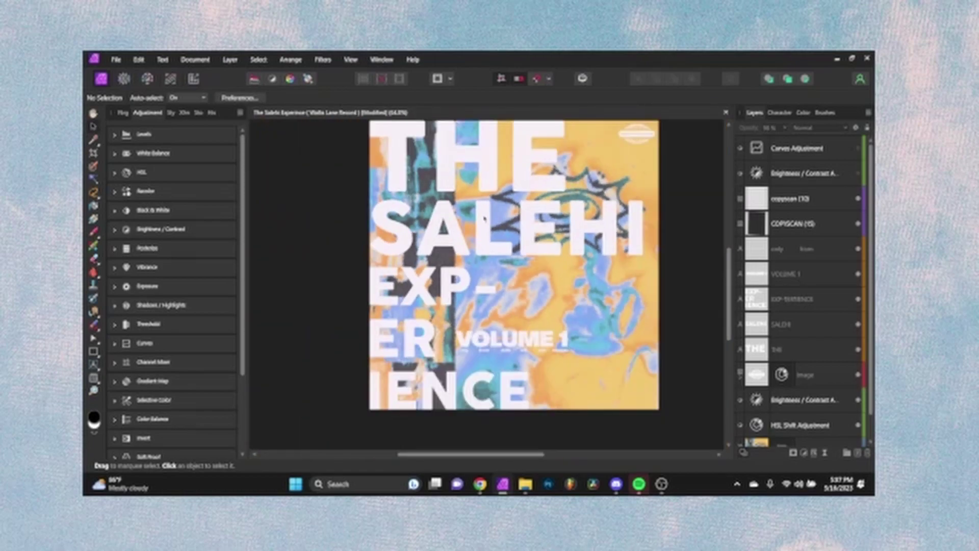
scroll(553, 259, "up", 2)
scroll(553, 259, "up", 2)
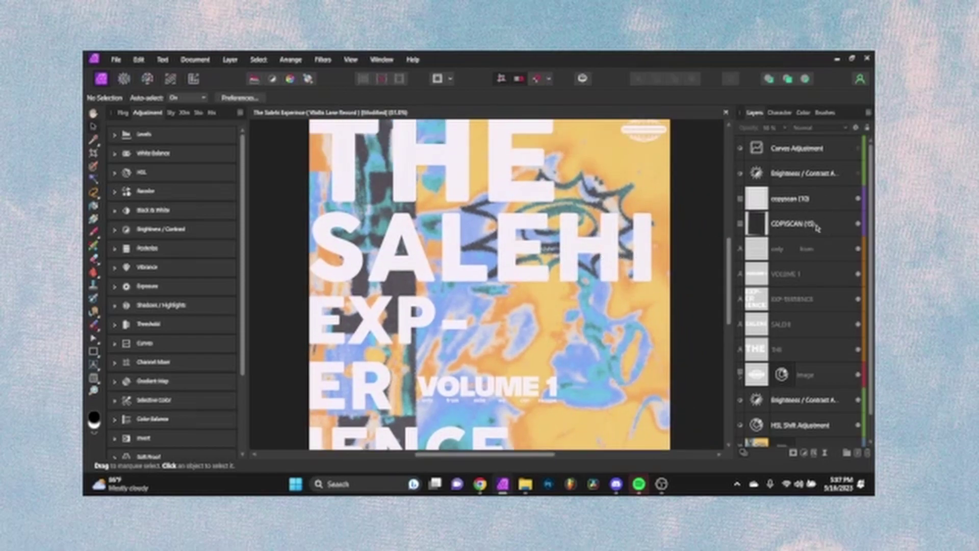
scroll(680, 264, "down", 1)
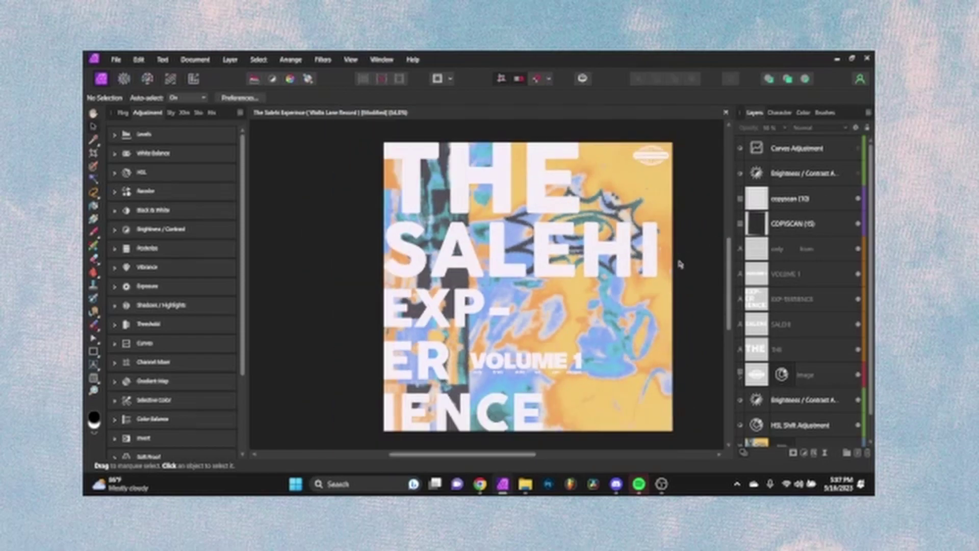
Enable the Curves adjustment, compare it on and off, and set its opacity to 100%
left_click(859, 174)
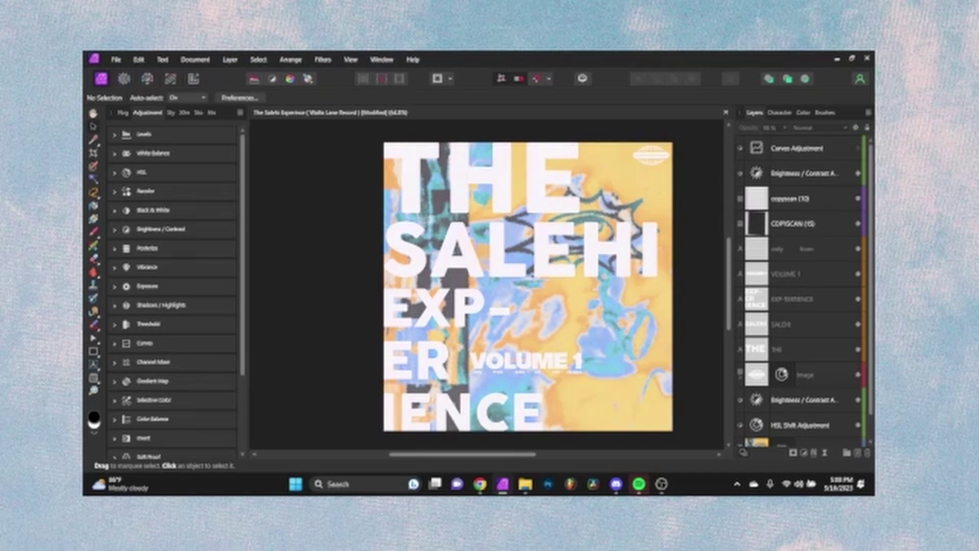
scroll(549, 291, "right", 2)
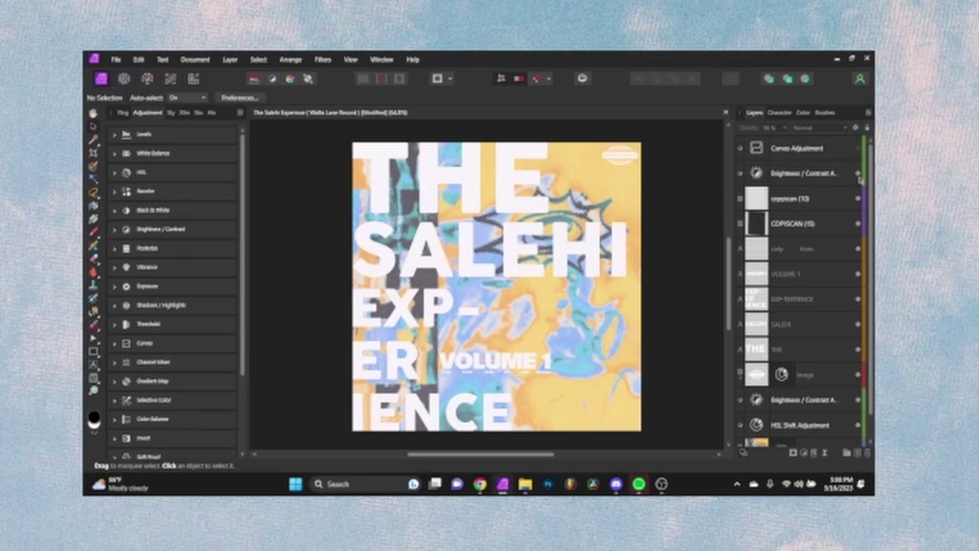
left_click(799, 152)
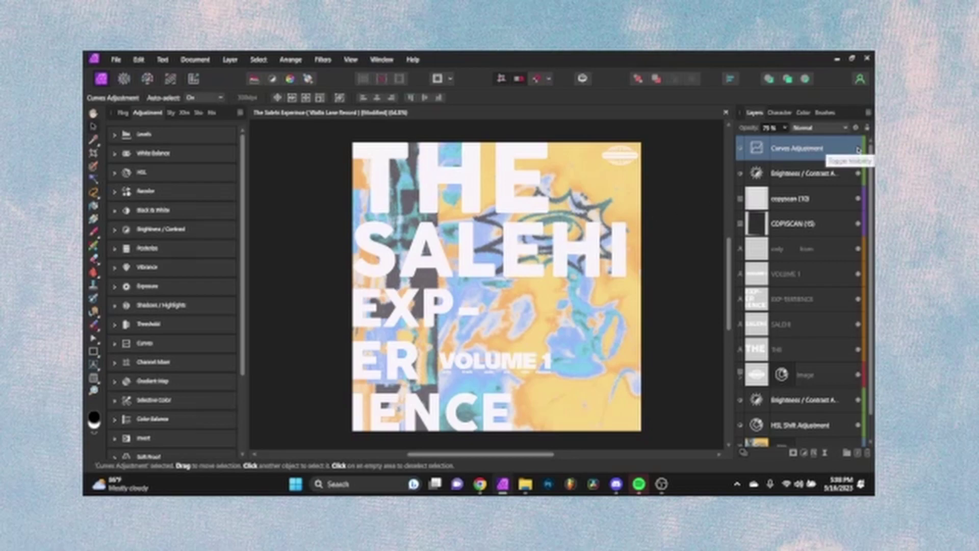
left_click(859, 150)
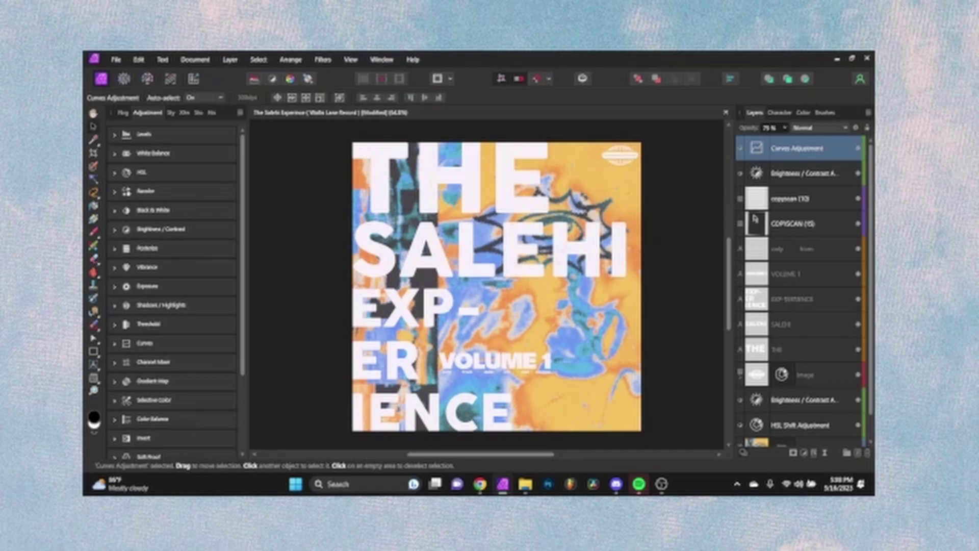
left_click(860, 152)
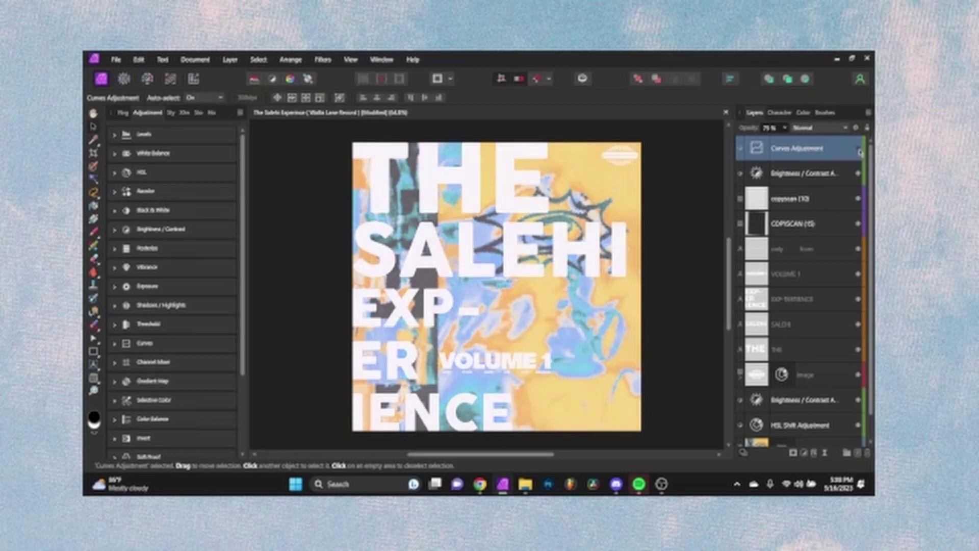
left_click(860, 152)
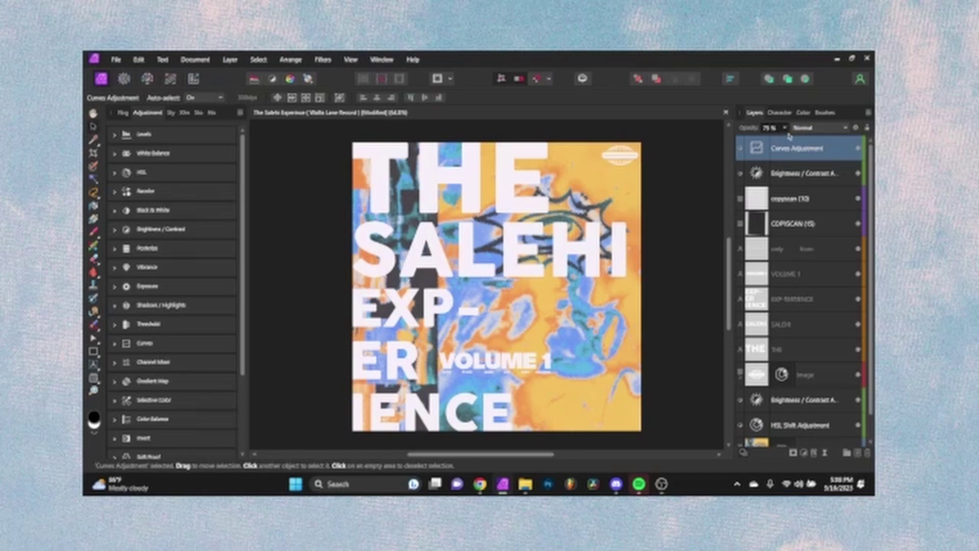
left_click(778, 127)
type("100")
key("Return")
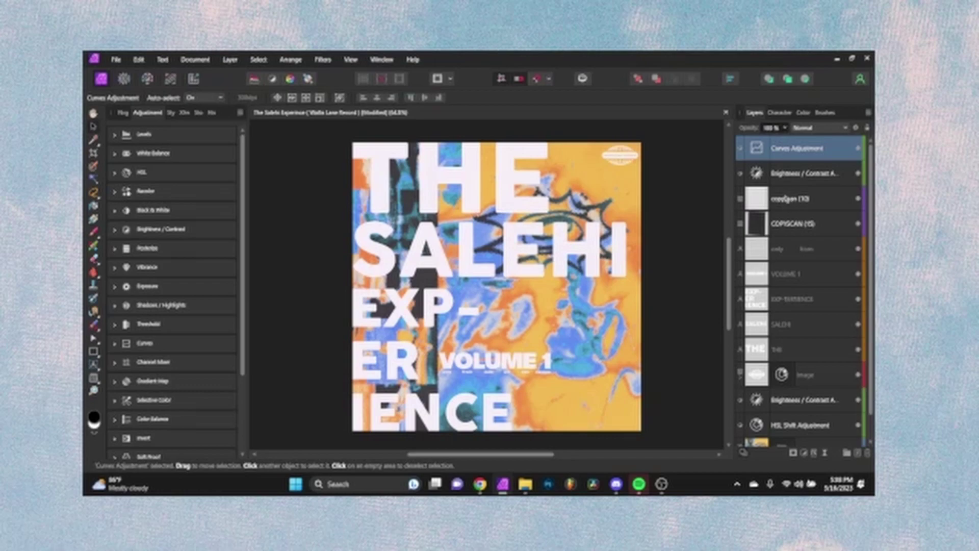
Lower the Curves adjustment's opacity to 75%
left_click(788, 200)
left_click(786, 158)
left_click(773, 128)
key("BackSpace")
type("75")
key("Return")
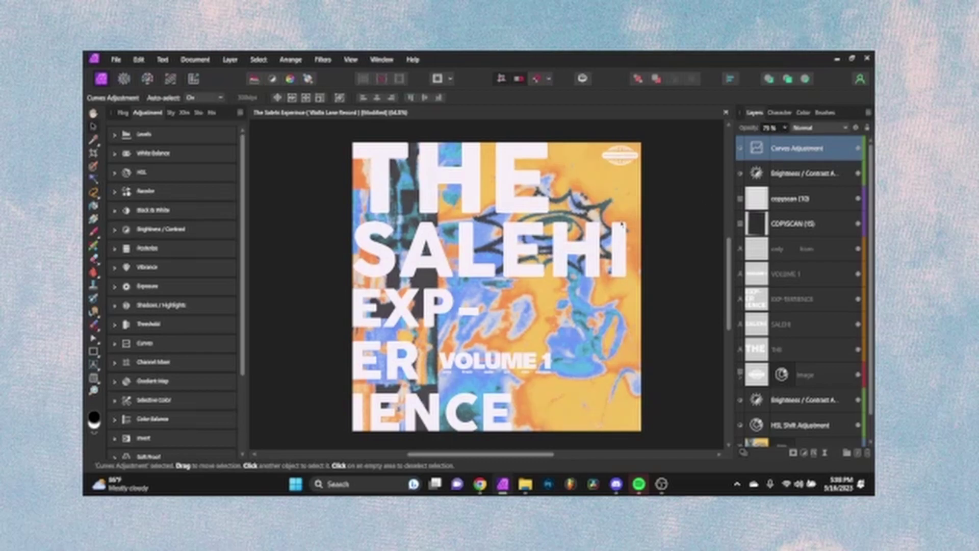
left_click(690, 226)
scroll(690, 227, "down", 1)
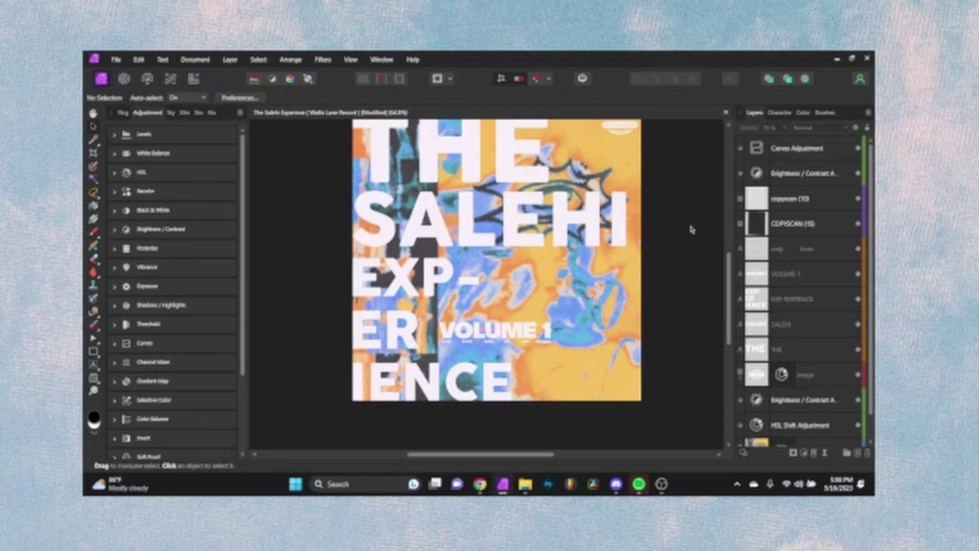
scroll(690, 226, "up", 2)
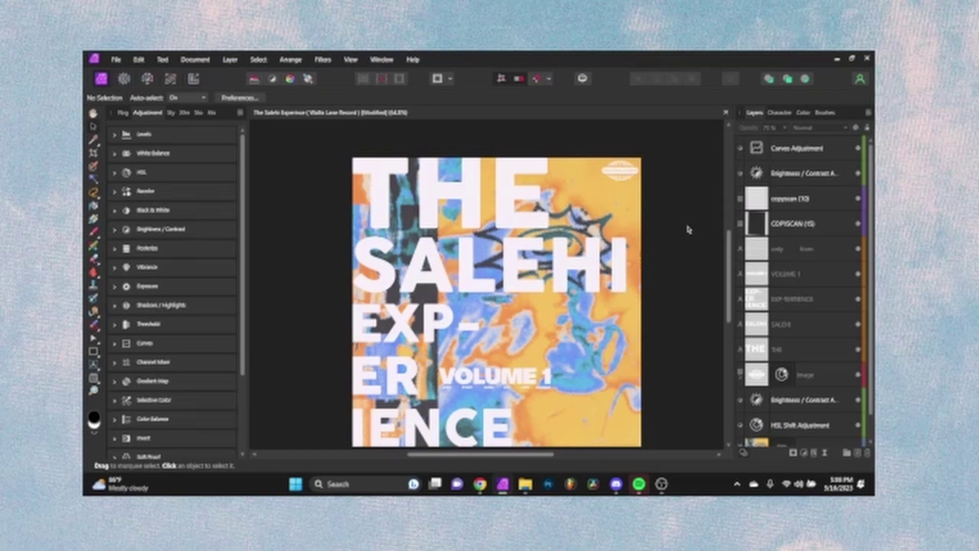